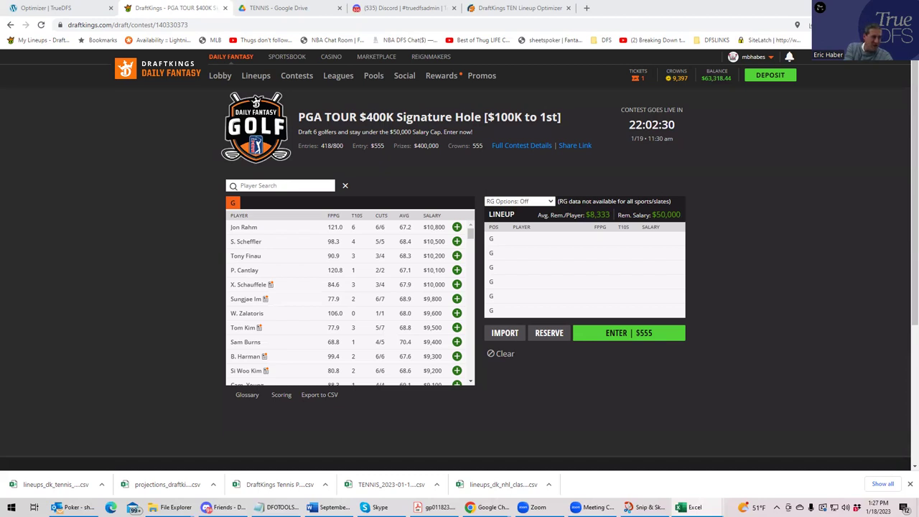
Switch to the PGADK_Proj workbook in Excel, maximize it, and sort the table by pp$ from largest to smallest.
key(alt+Tab)
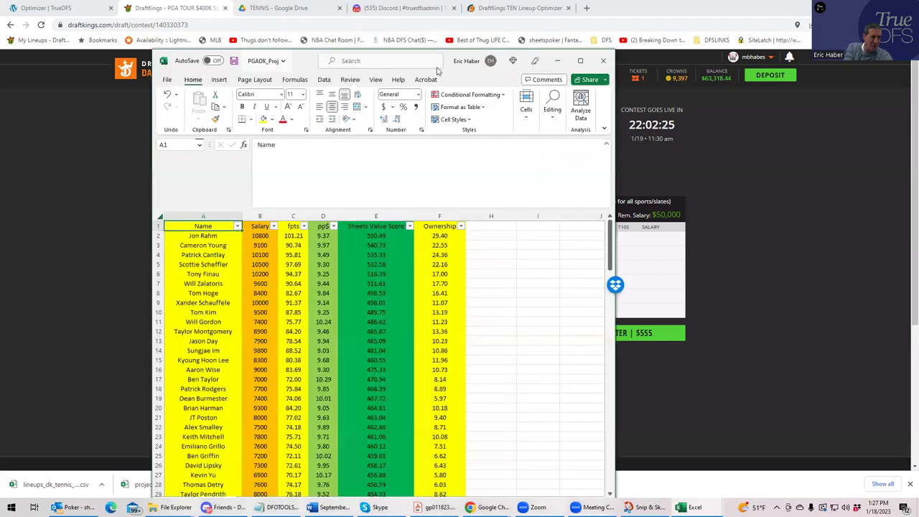
double_click(580, 65)
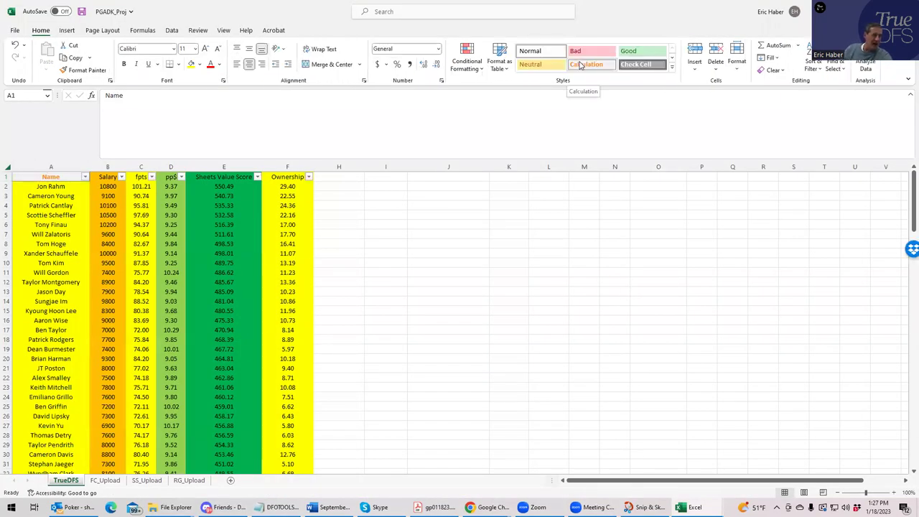
click(181, 177)
click(156, 197)
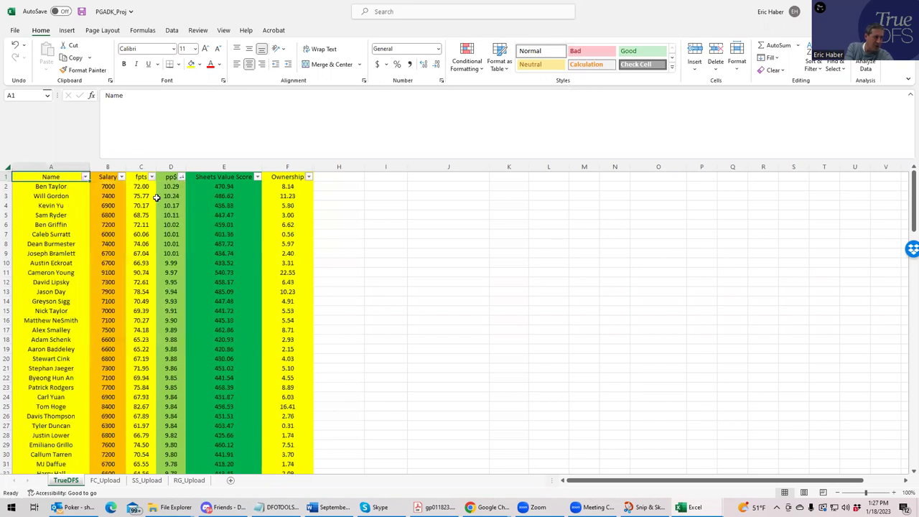
Sort the projections table by Sheets Value Score from largest to smallest.
click(257, 177)
click(217, 204)
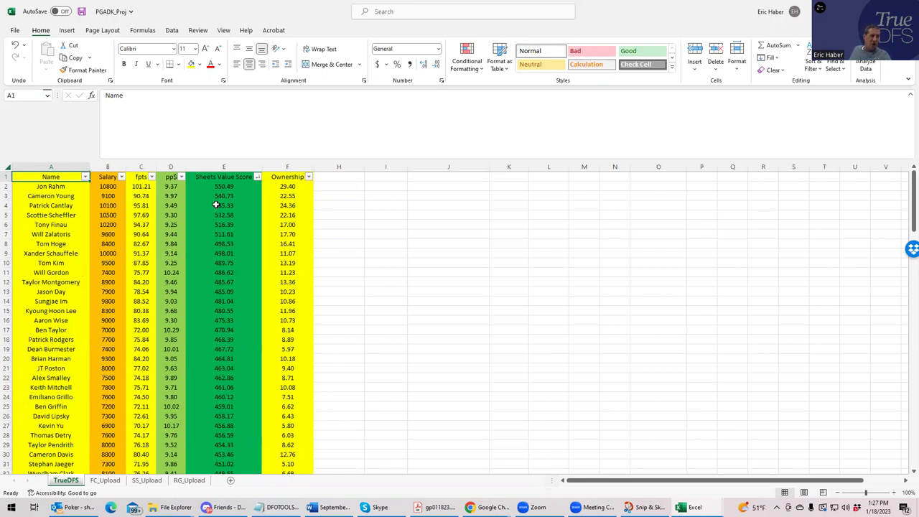
Sort the table by pp$ from largest to smallest and select Ben Taylor's fpts value.
click(182, 179)
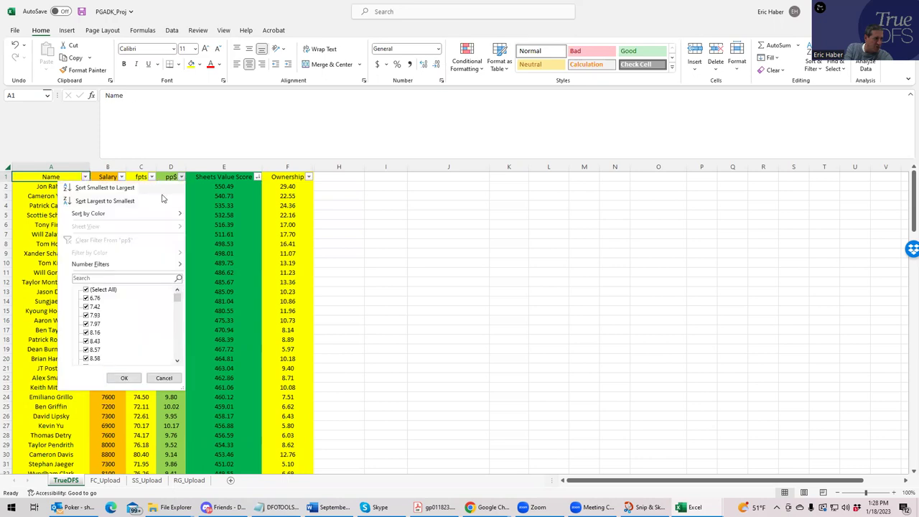
click(156, 199)
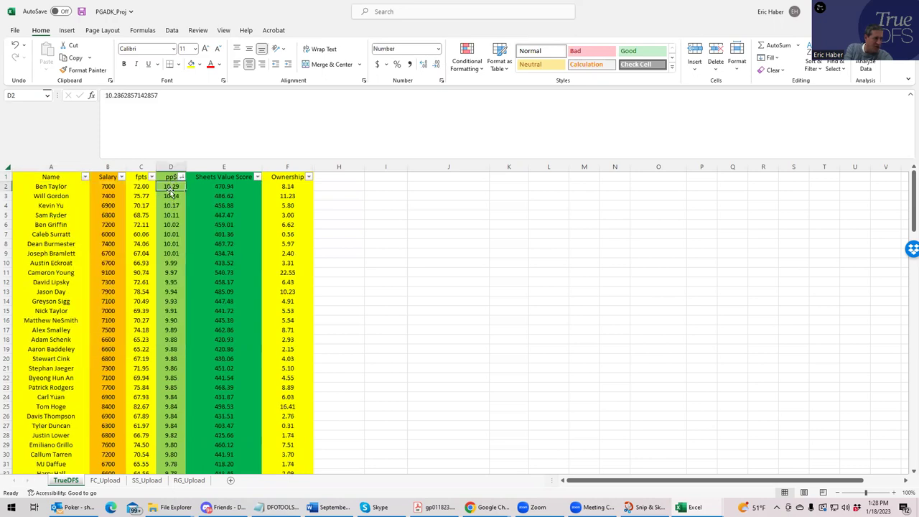
click(141, 186)
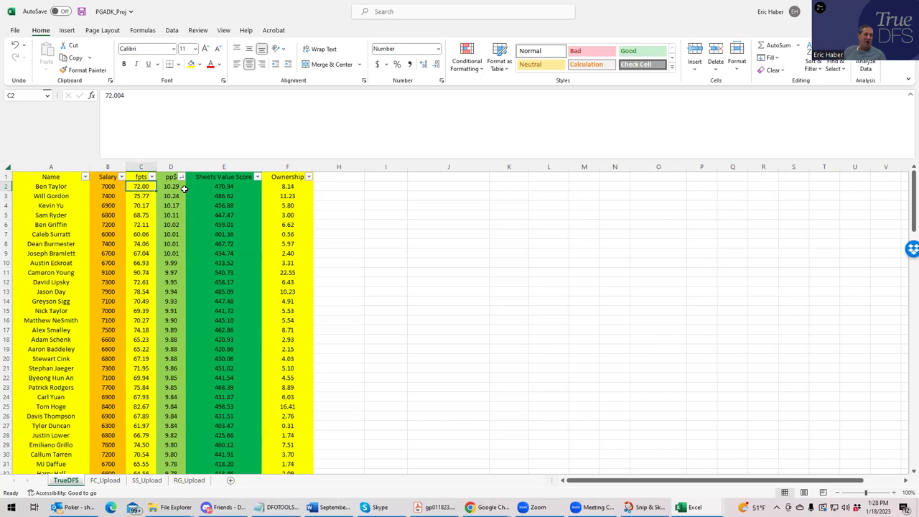
Sort by Sheets Value Score from largest to smallest and highlight the leading scores and ownership figures for review.
click(257, 177)
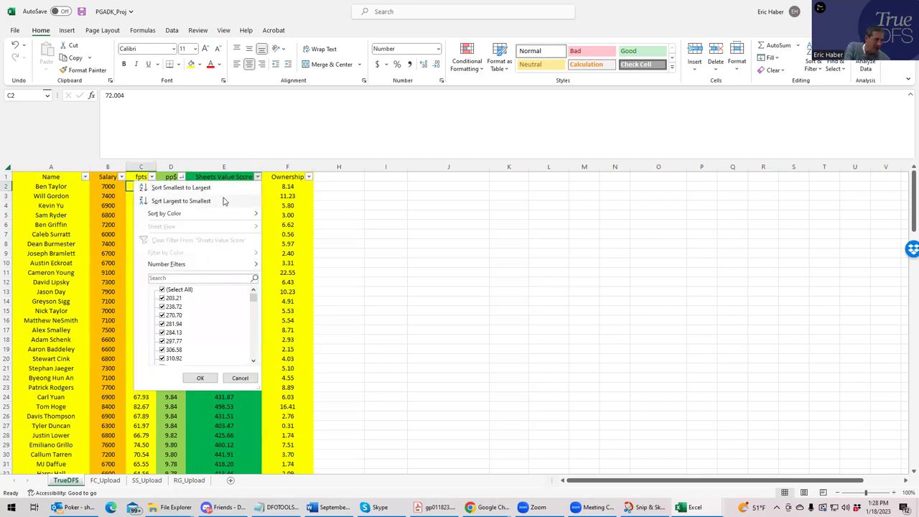
click(224, 201)
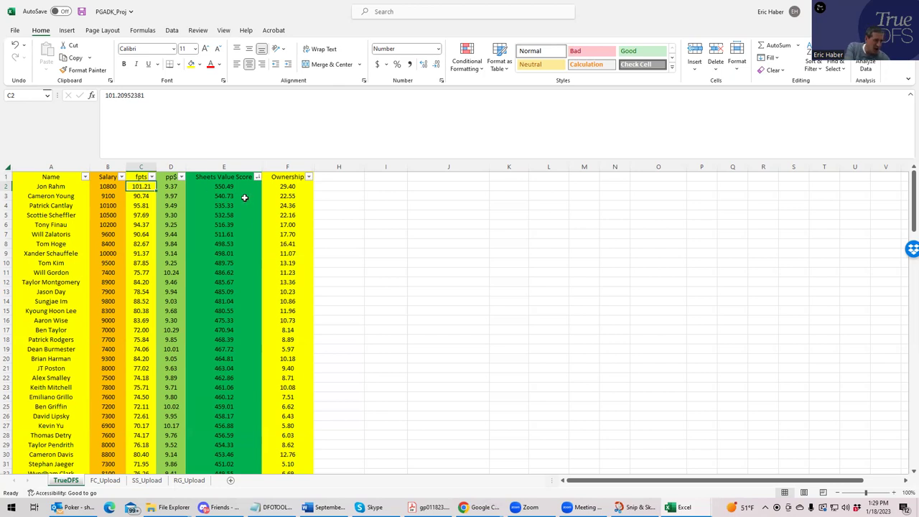
drag(224, 186, 214, 244)
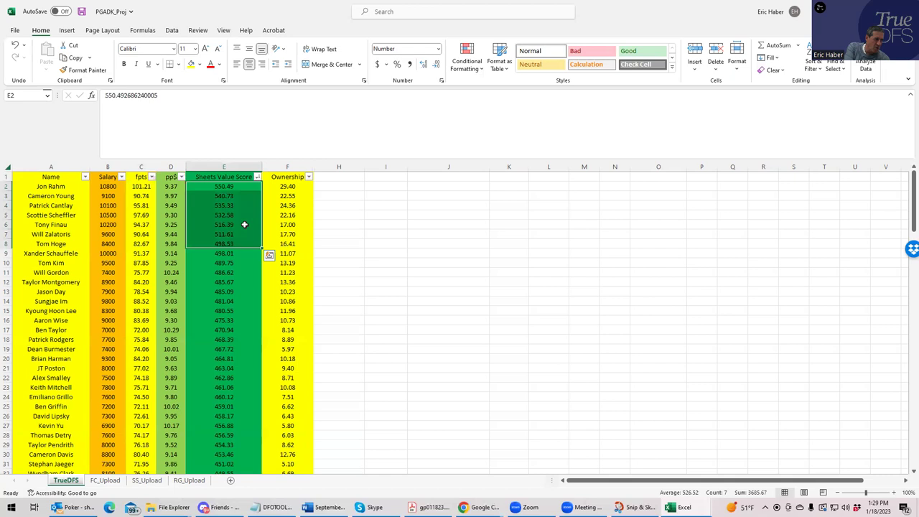
drag(277, 188, 278, 302)
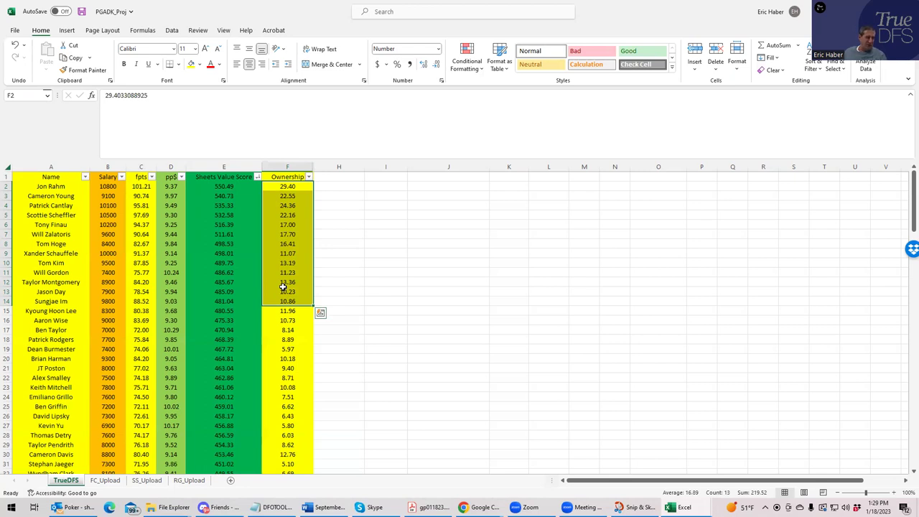
Examine the ownership figures of individual high-scoring golfers, from Tony Finau down to Patrick Rodgers.
click(290, 225)
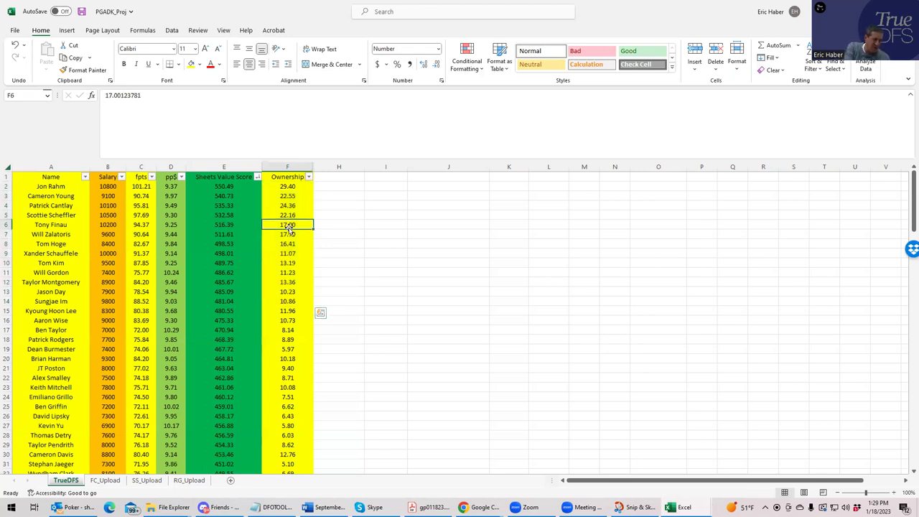
click(290, 247)
click(280, 292)
click(287, 310)
click(288, 339)
click(289, 330)
click(286, 341)
click(289, 331)
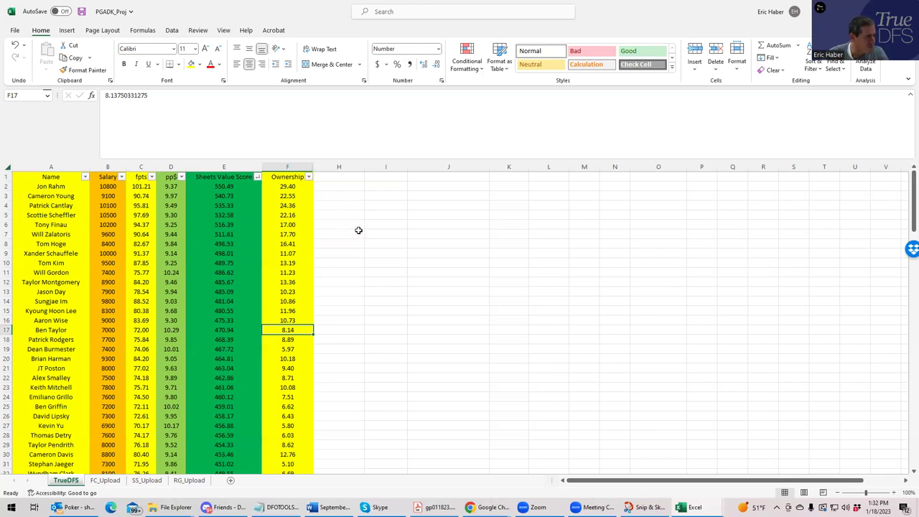
click(381, 332)
click(416, 330)
click(433, 319)
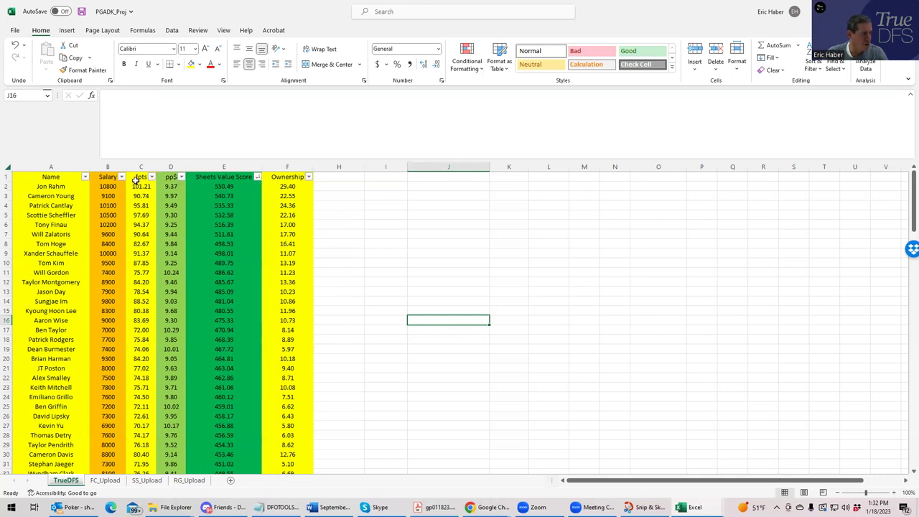
Sort the table by fpts and then by pp$, each from largest to smallest.
click(151, 177)
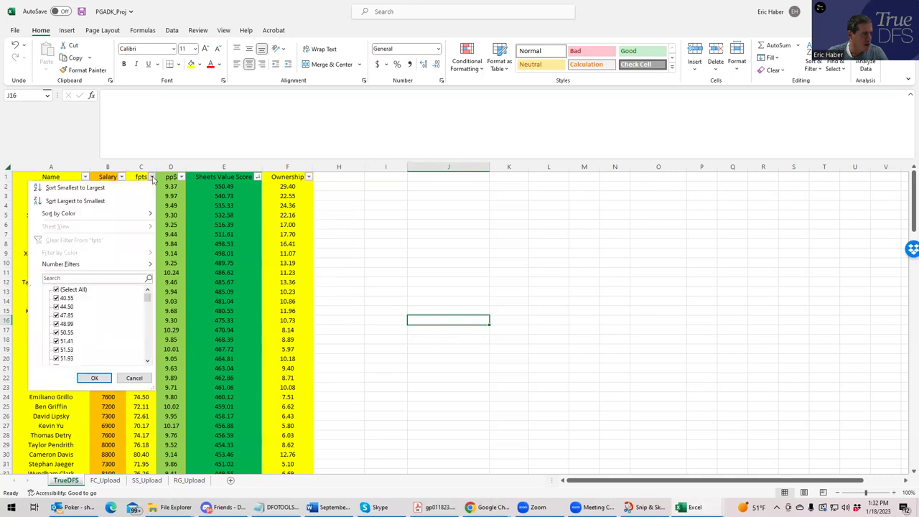
click(111, 201)
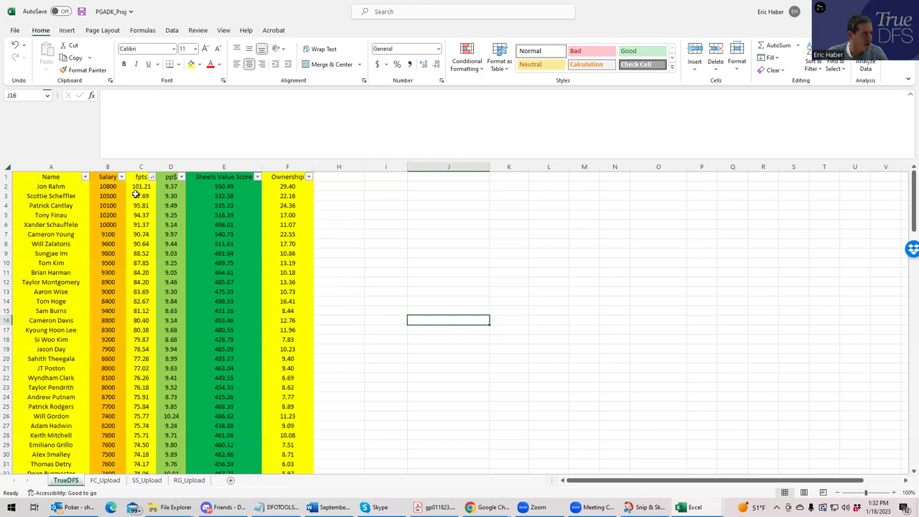
click(181, 176)
click(161, 204)
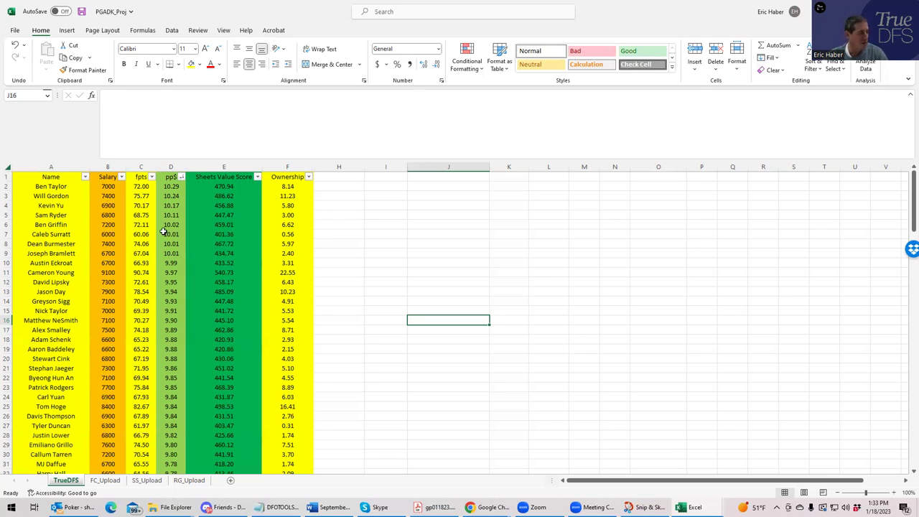
Compare Cameron Young's projection and salary with the salaries of Jason Day, Will Gordon and Dean Burmester.
click(143, 272)
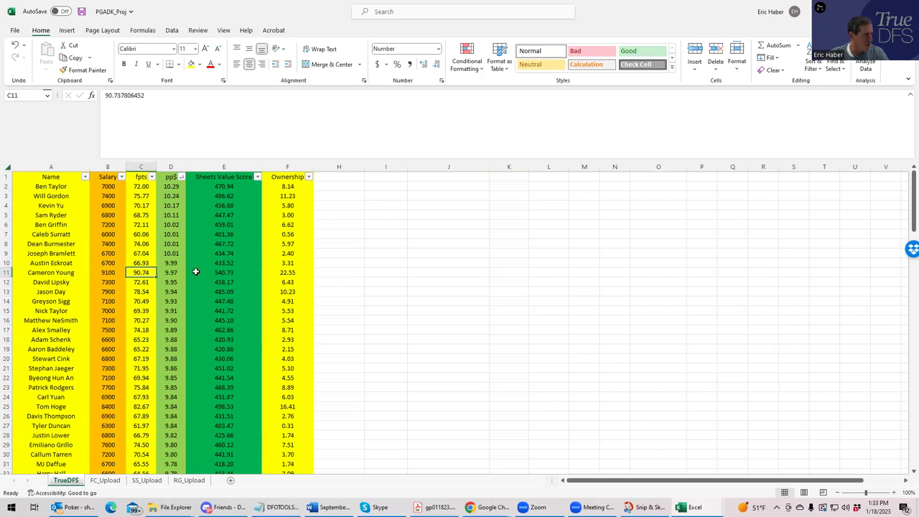
click(105, 271)
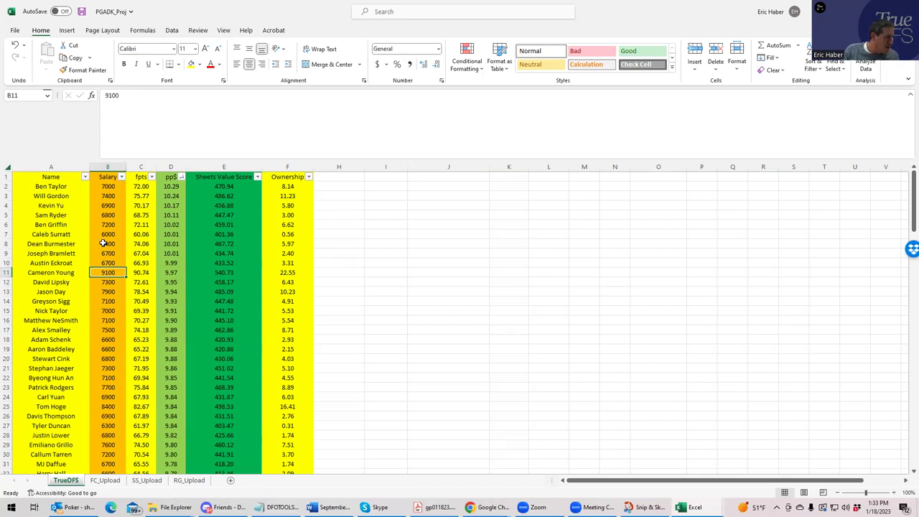
click(105, 292)
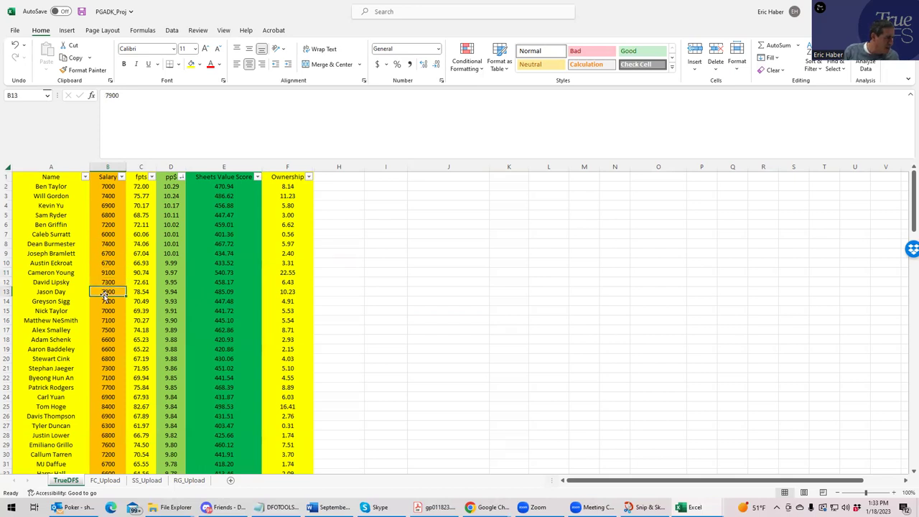
click(108, 274)
click(105, 292)
click(105, 272)
click(104, 289)
click(104, 273)
click(113, 195)
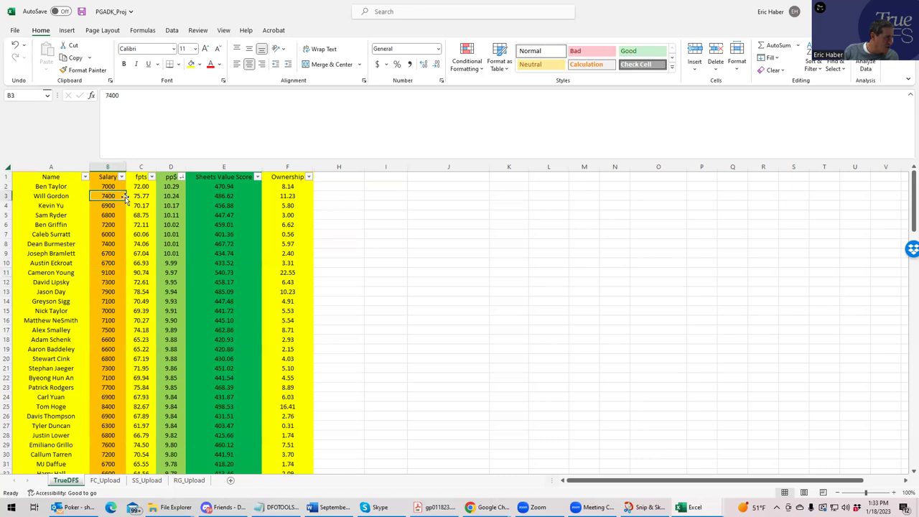
click(109, 245)
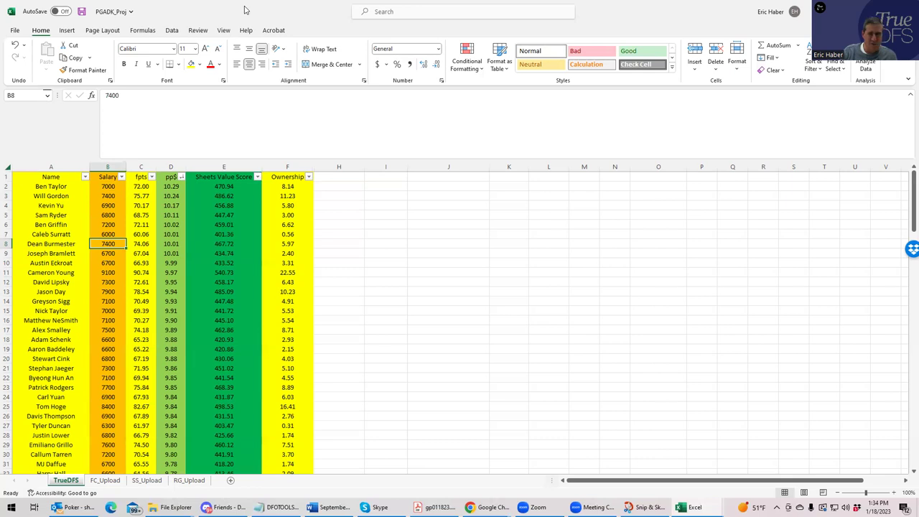
Switch to the DraftKings contest page, search for "you", and add Cam. Young to the golf lineup.
key(alt+Tab)
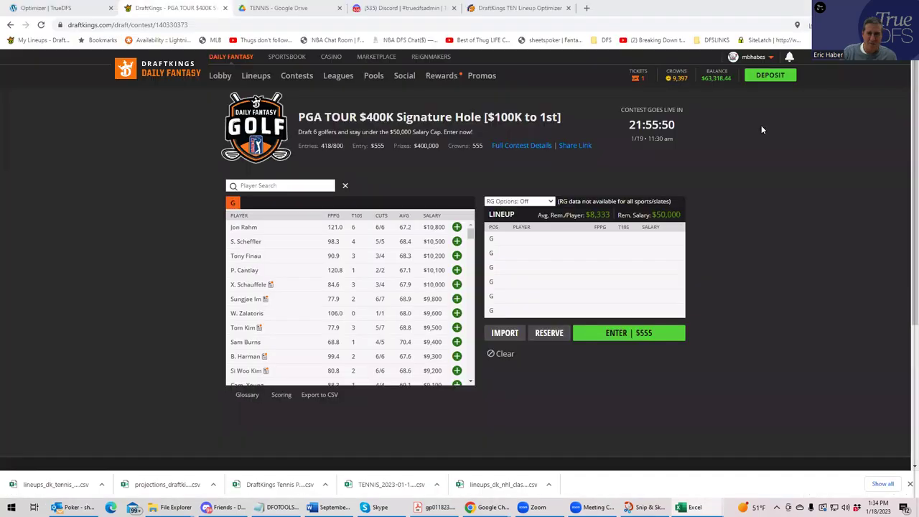
click(278, 186)
text(you)
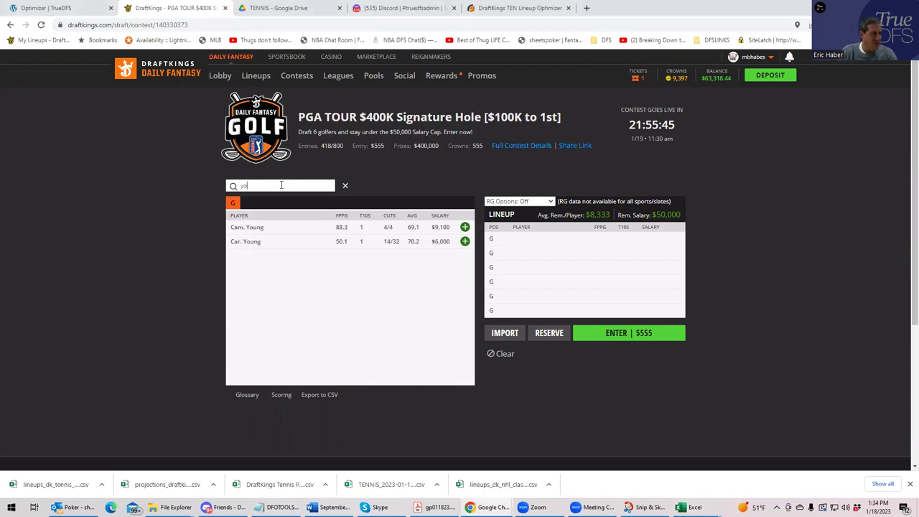
click(464, 227)
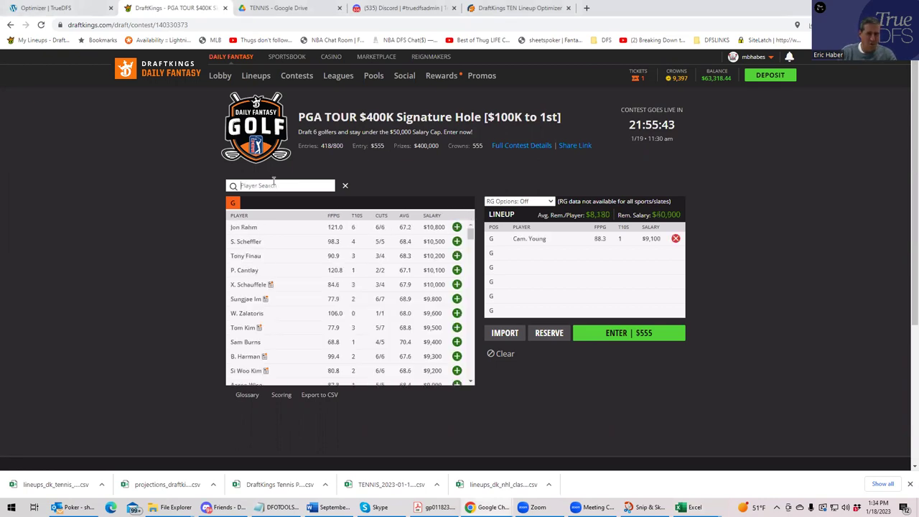
Search the player list for "day" and "bur", and add Jason Day and D. Burmester to the lineup.
click(273, 184)
text(day)
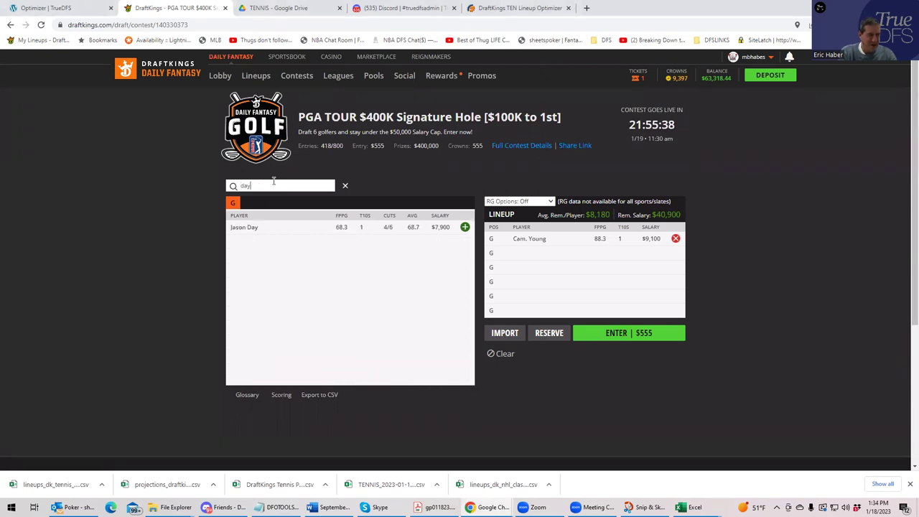
click(465, 227)
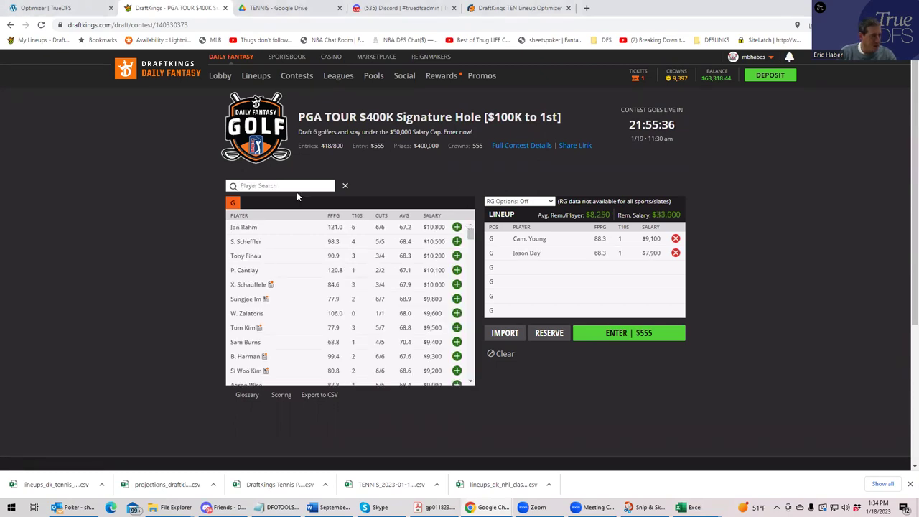
text(bur)
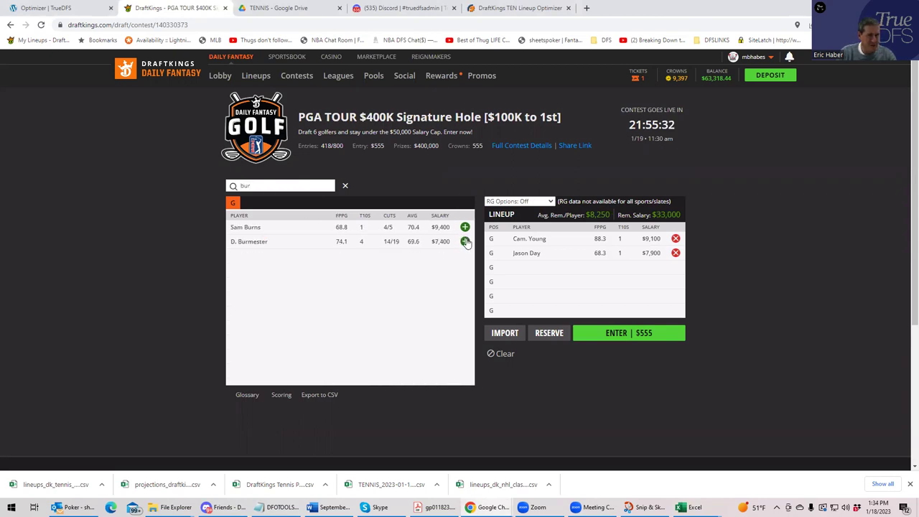
click(465, 242)
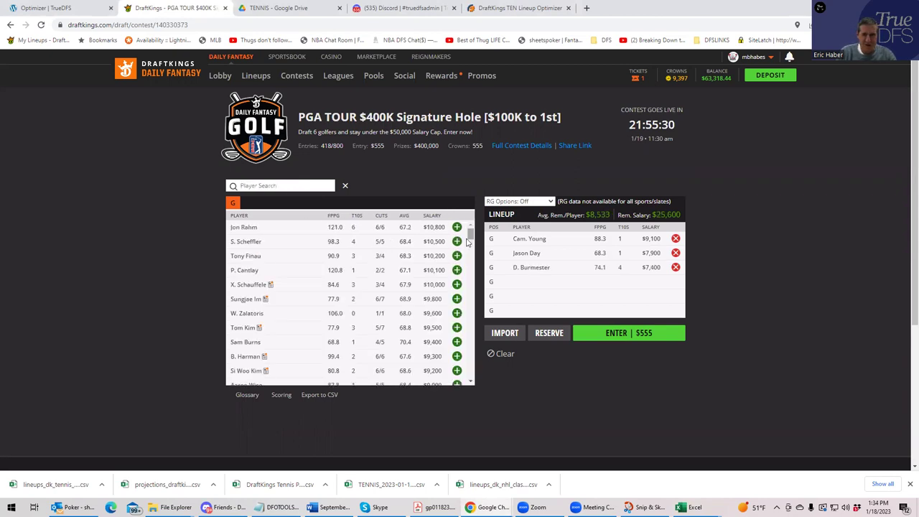
Search the player list for "gord" and add Will Gordon as the fourth golfer in the lineup.
click(263, 185)
text(gord)
click(466, 227)
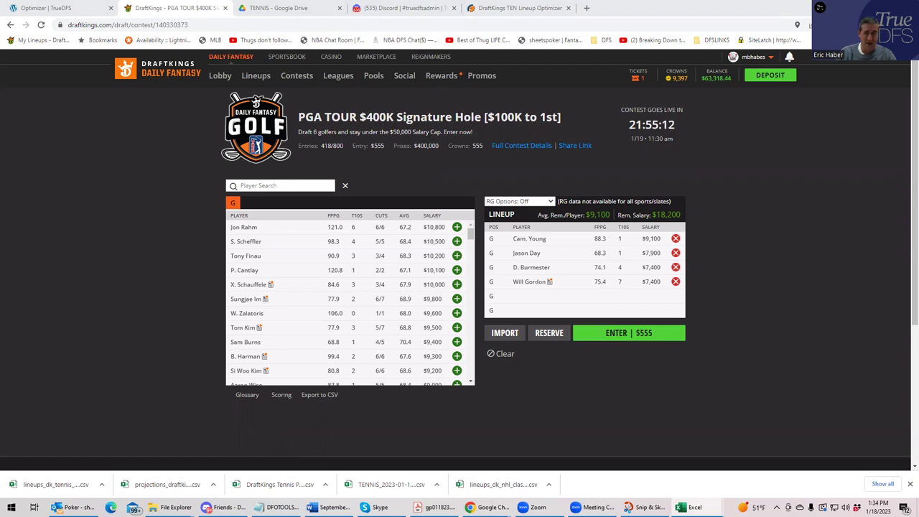
Return to the PGADK_Proj workbook in Excel, maximize it, and sort by Sheets Value Score from largest to smallest.
key(alt+Tab)
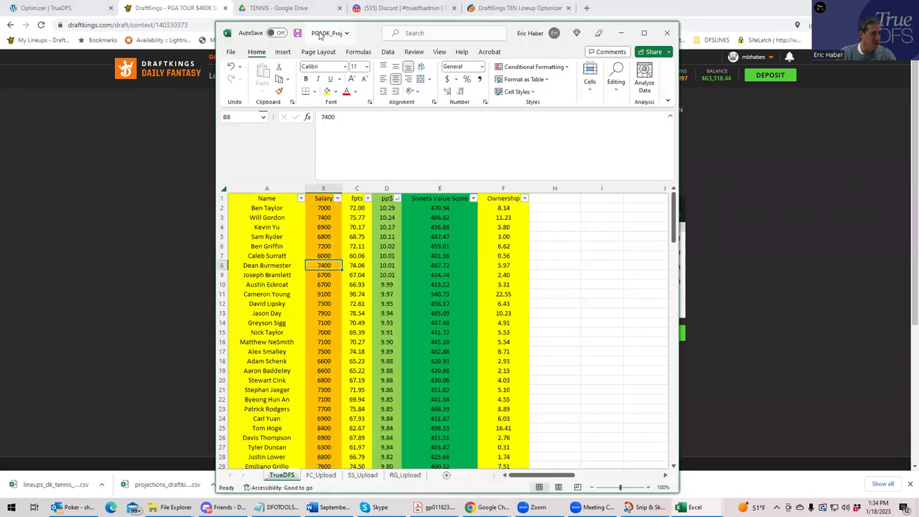
drag(233, 37, 121, 37)
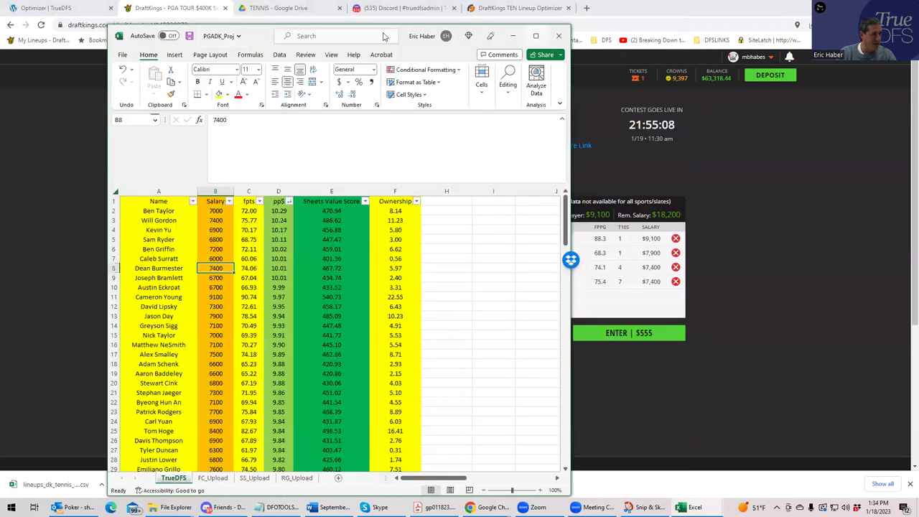
double_click(243, 39)
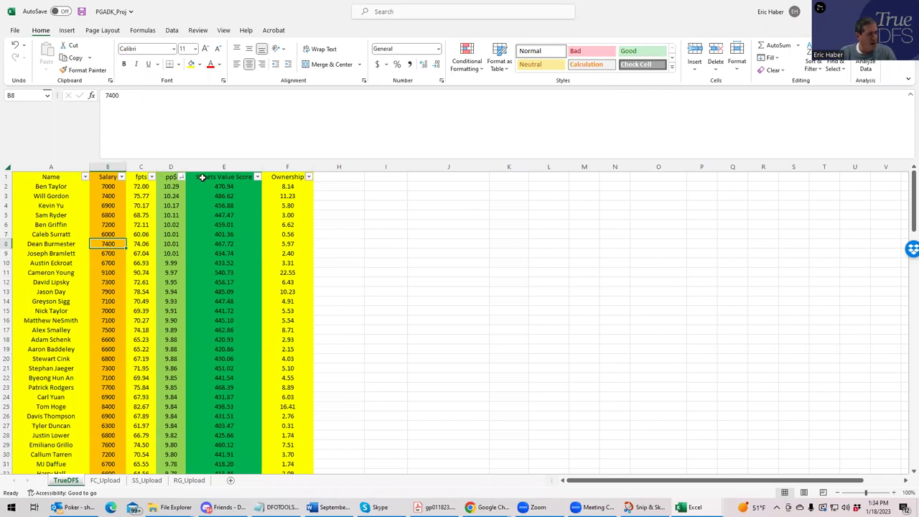
click(256, 176)
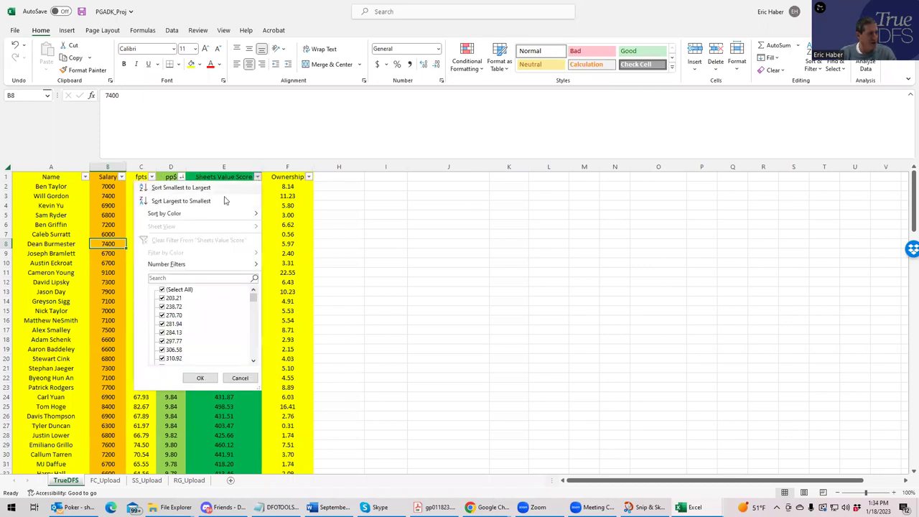
click(220, 198)
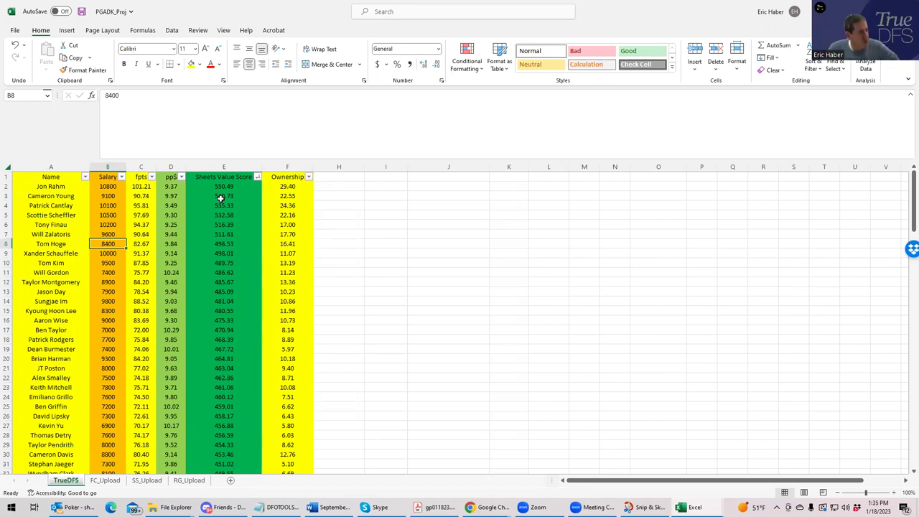
Compare the salaries of the highest-ranked golfers, including Cameron Young, Will Zalatoris, Tom Hoge, Tom Kim, Will Gordon and Taylor Montgomery.
click(112, 196)
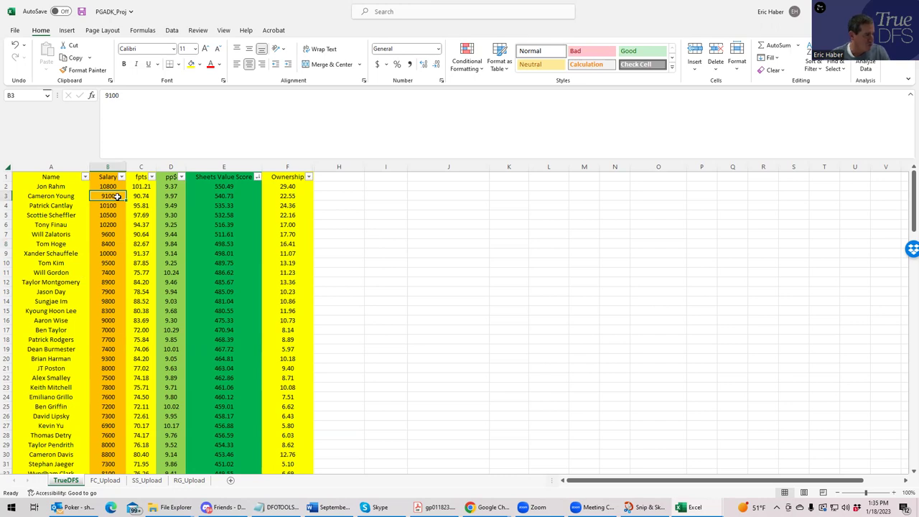
click(110, 244)
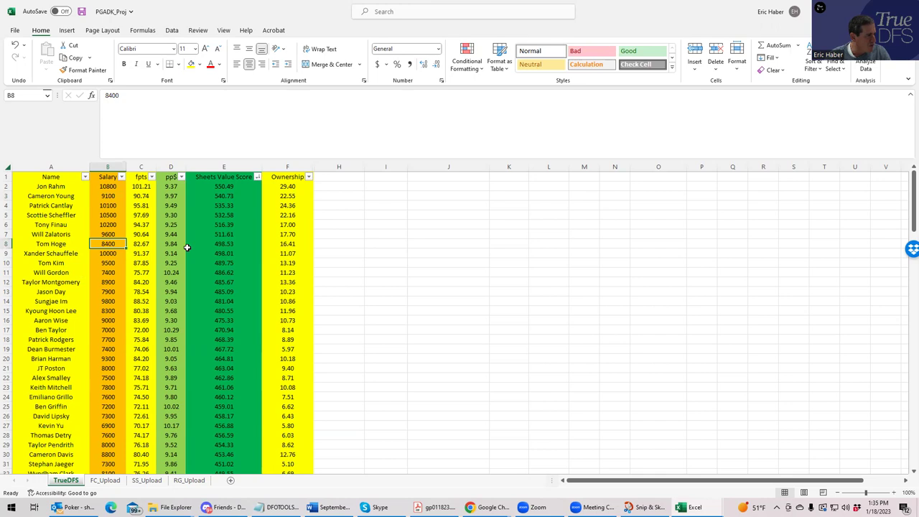
click(109, 235)
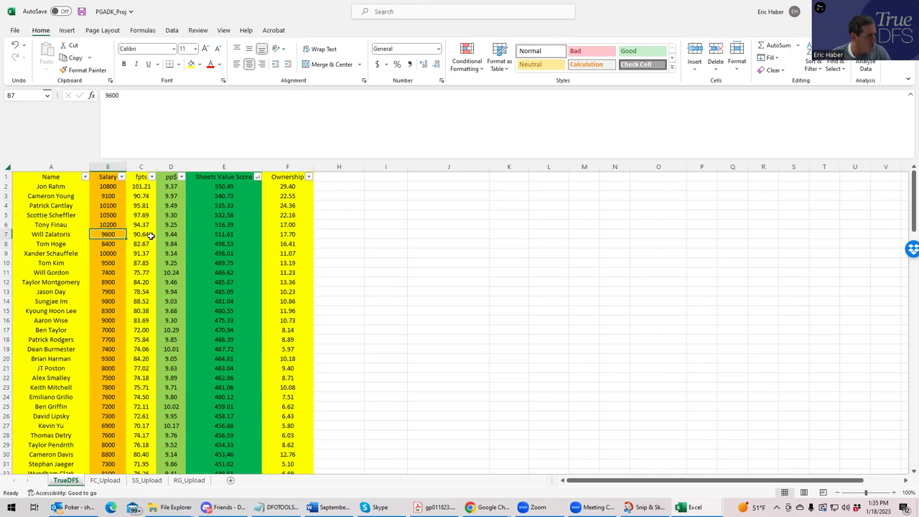
click(113, 244)
click(112, 235)
click(109, 244)
click(109, 236)
click(109, 261)
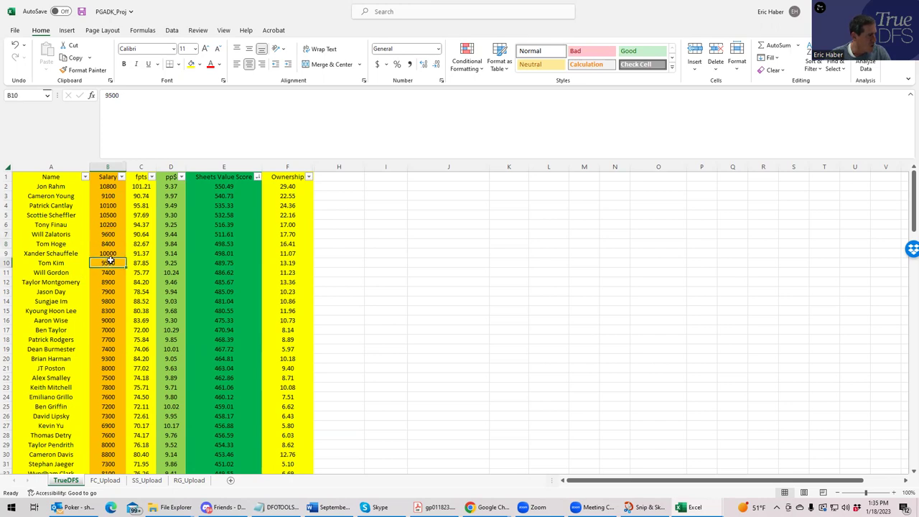
click(113, 273)
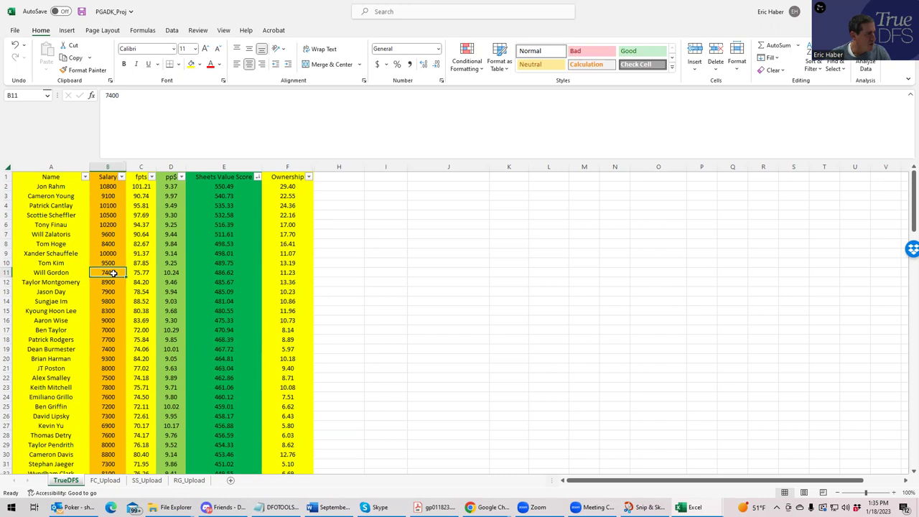
click(105, 282)
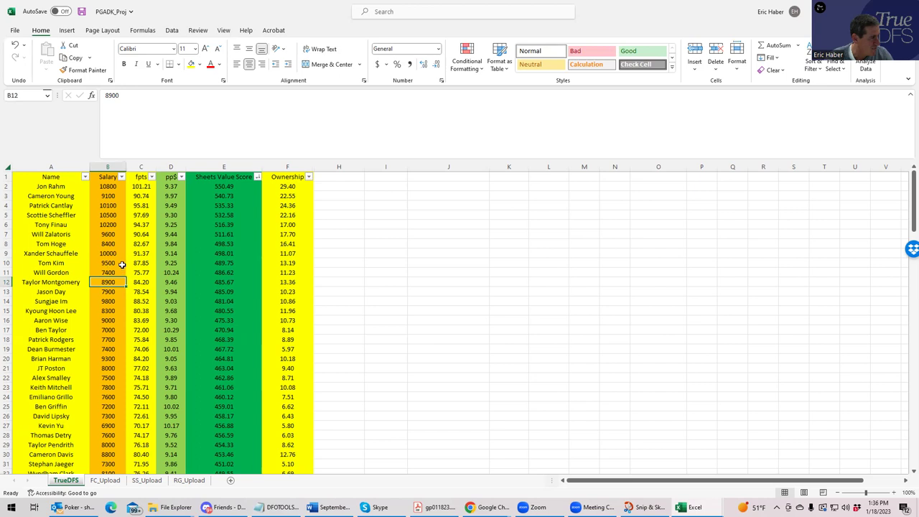
click(107, 243)
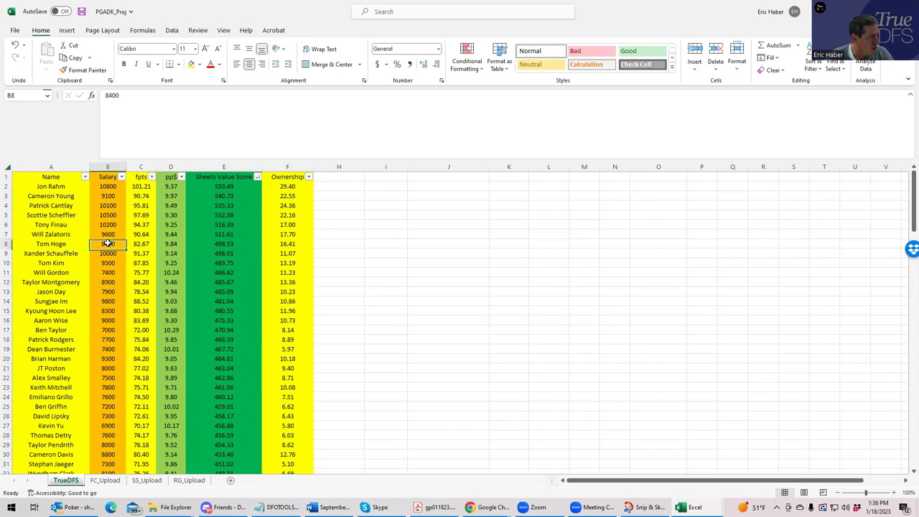
click(115, 234)
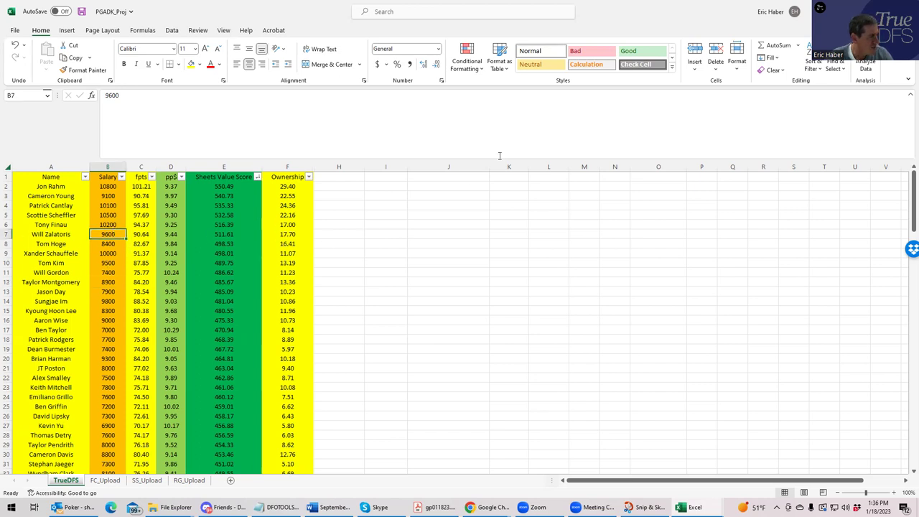
Switch to the DraftKings contest page, search the player list for "ho", and add Tom Hoge as the fifth golfer.
key(alt+Tab)
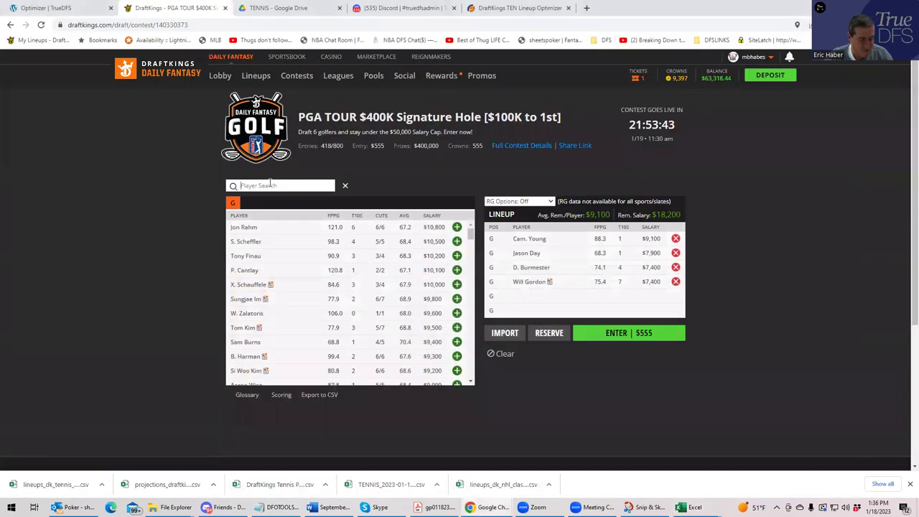
click(270, 185)
text(ho)
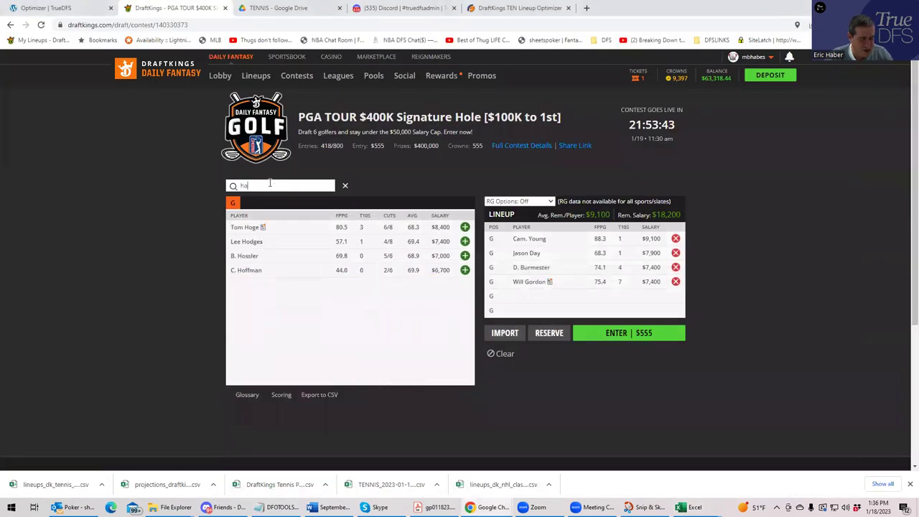
click(465, 227)
Search the player list for "za", add W. Zalatoris as the sixth golfer, and enter the lineup in the $555 contest.
click(319, 188)
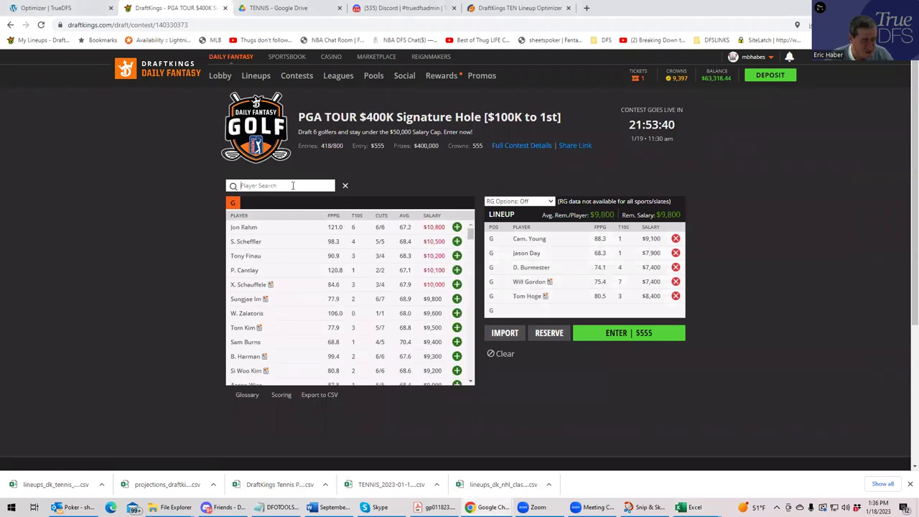
text(za)
click(466, 227)
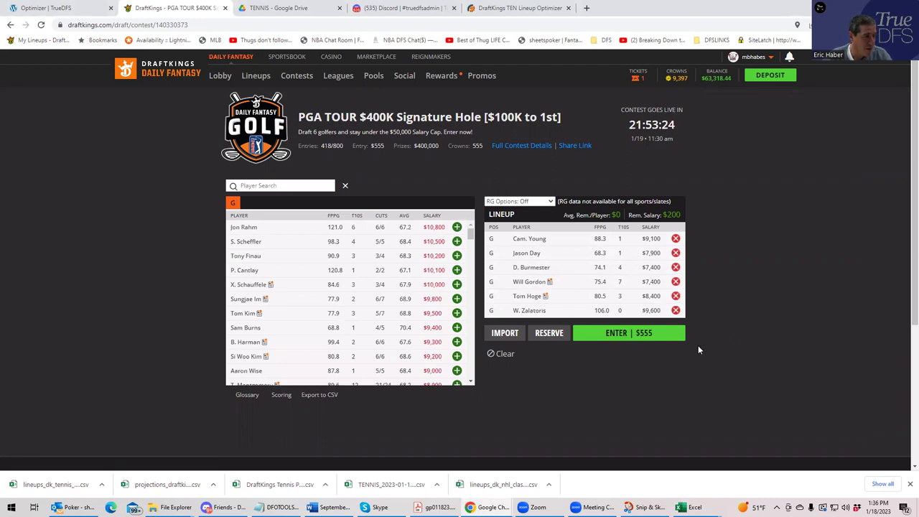
click(649, 345)
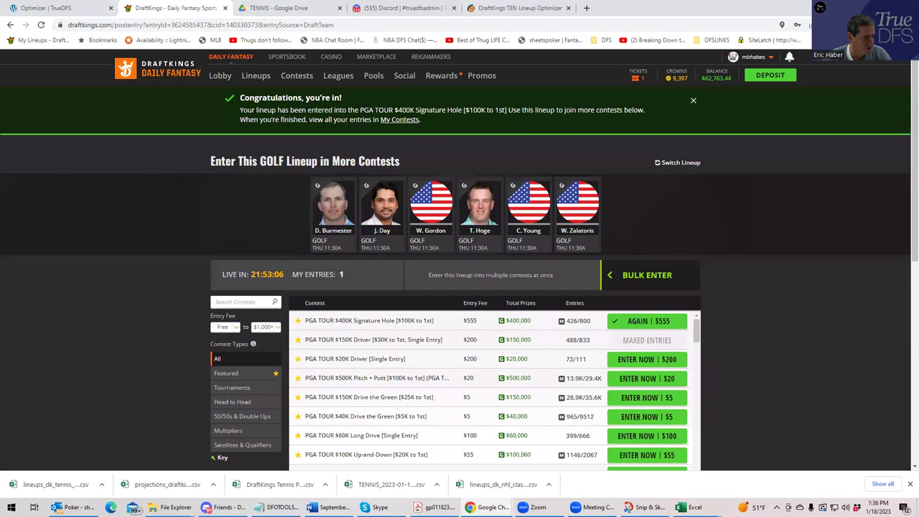
Return to the PGADK_Proj workbook in Excel and check the projected ownership of Cameron Young and Tom Hoge.
mouse_move(680, 507)
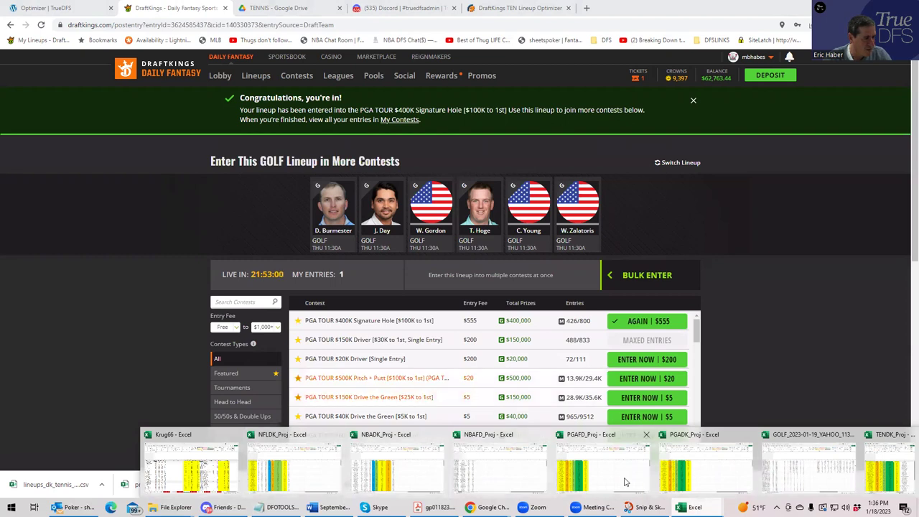
click(684, 476)
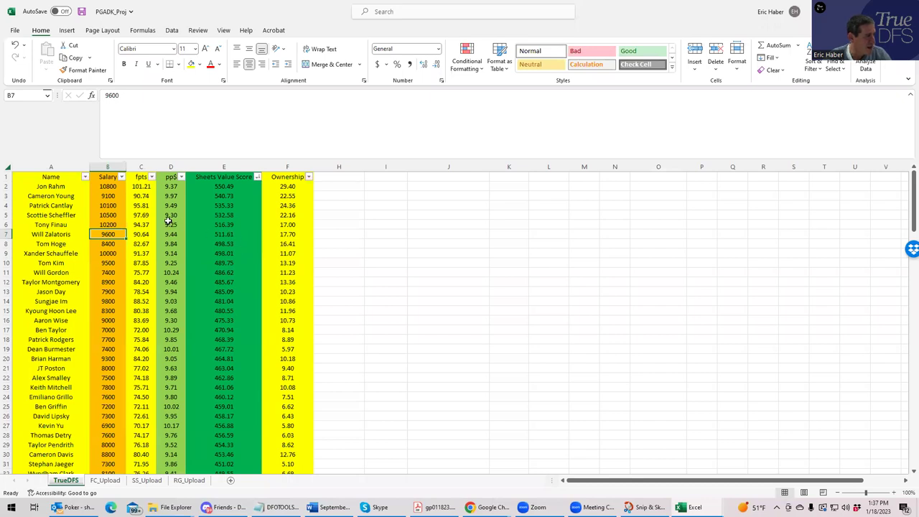
click(288, 196)
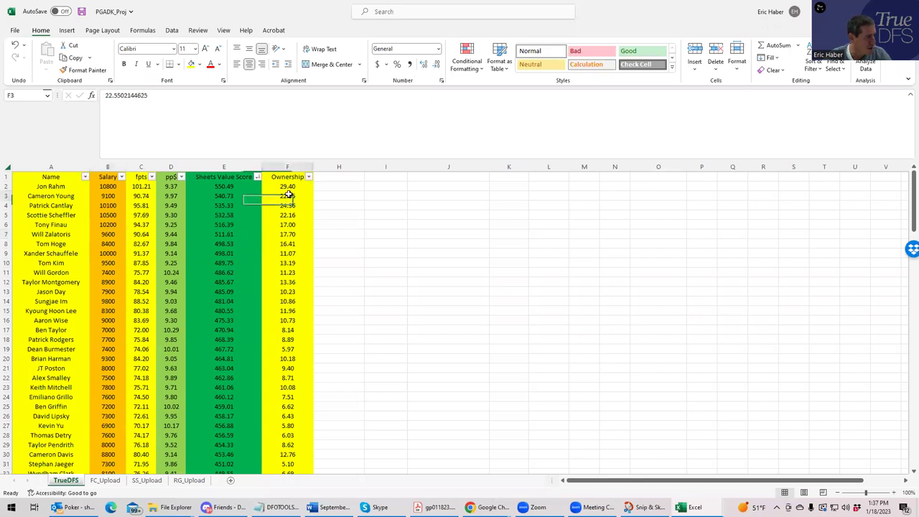
click(293, 243)
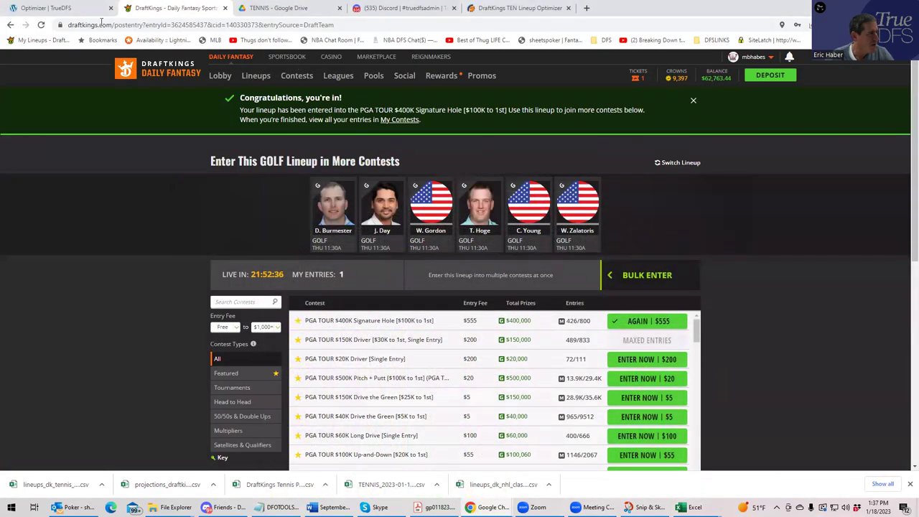
Switch to the TrueDFS site in Chrome, open the PGA Lineup Builder, and load the PGA (DK) projections from Sheets.
click(63, 8)
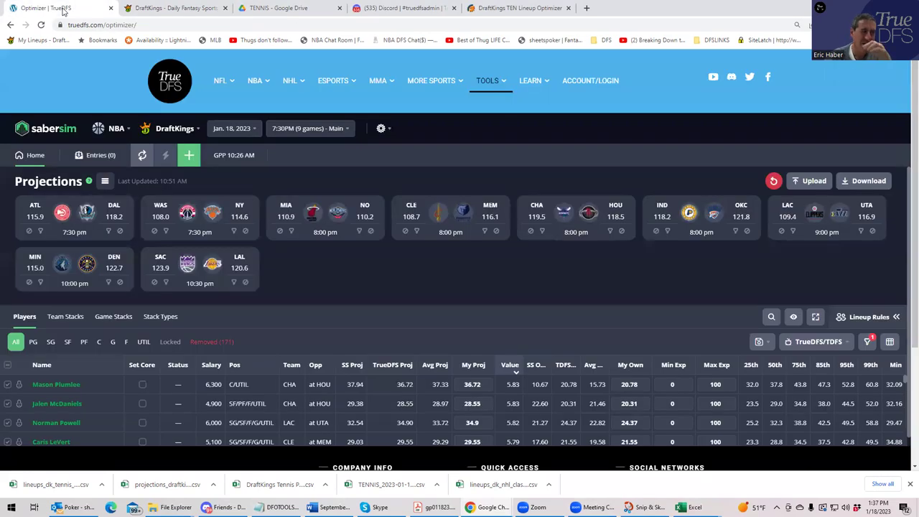
mouse_move(480, 82)
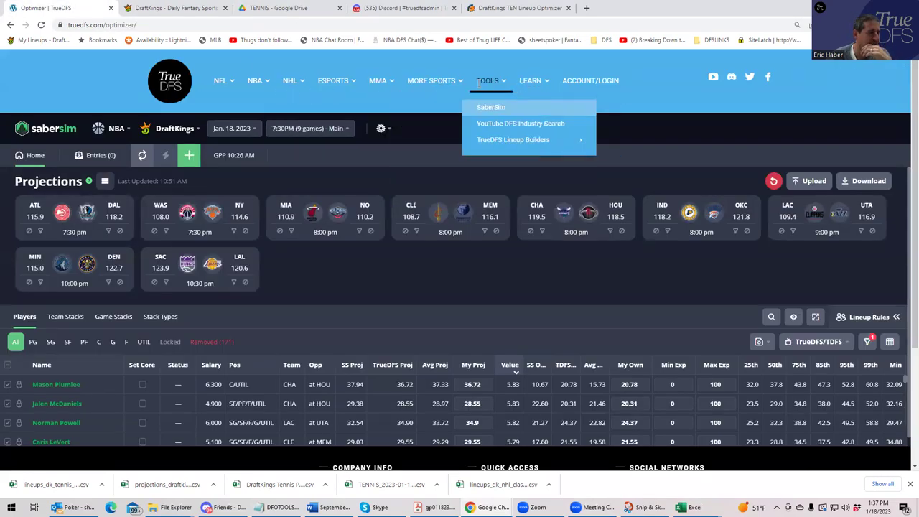
mouse_move(504, 148)
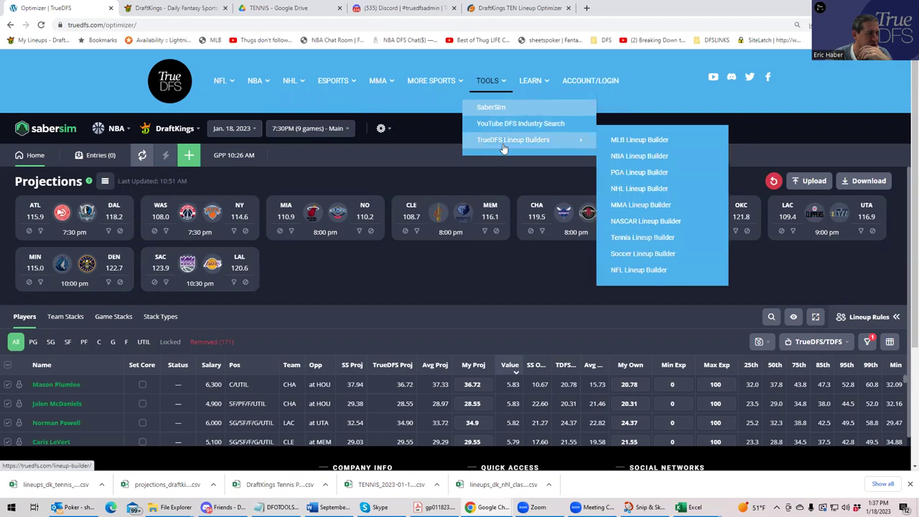
click(623, 175)
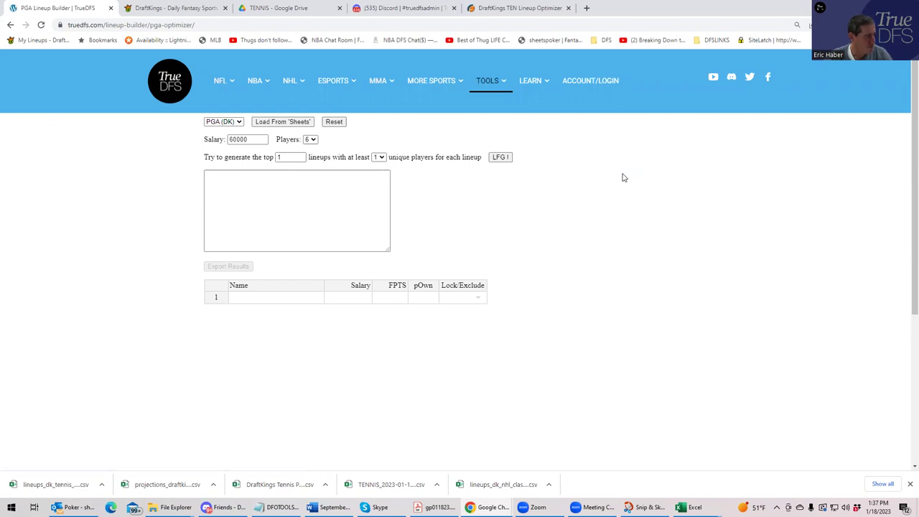
click(280, 123)
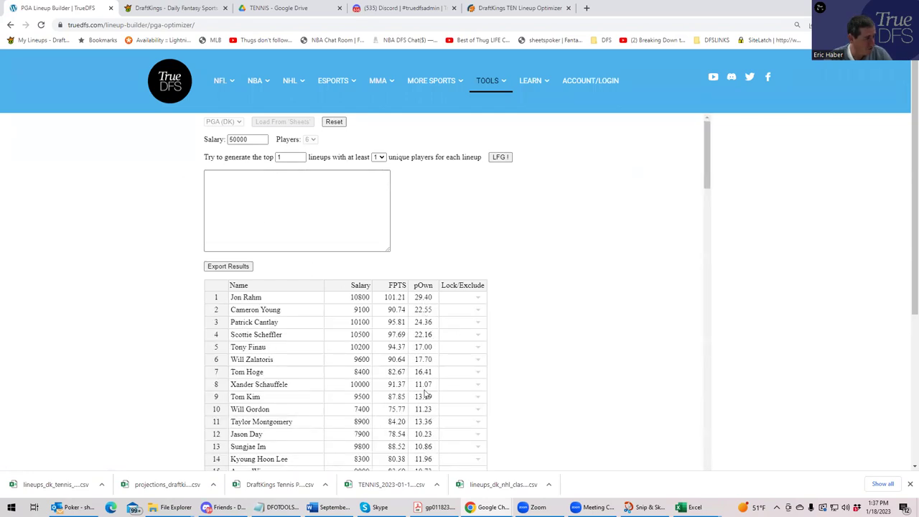
Examine the Lock/Exclude cells for Jon Rahm, Cameron Young and Patrick Cantlay in the lineup builder's player table.
click(480, 299)
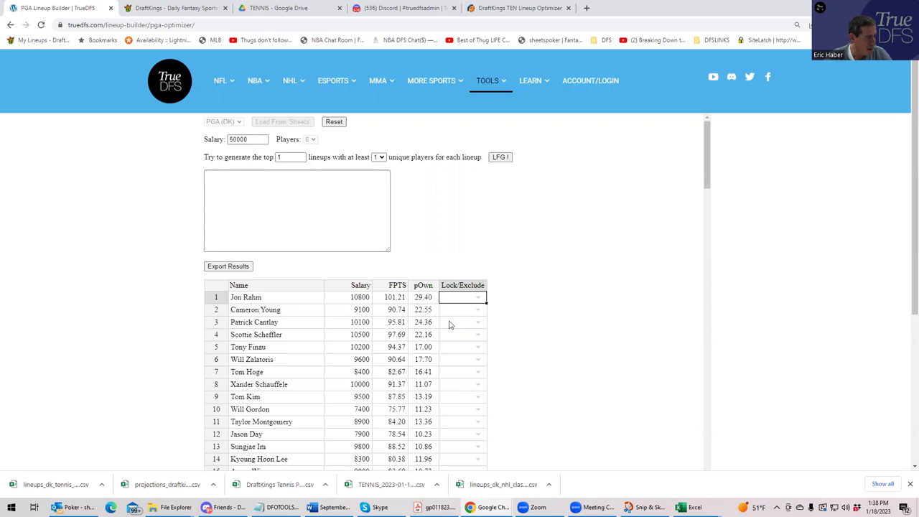
click(455, 313)
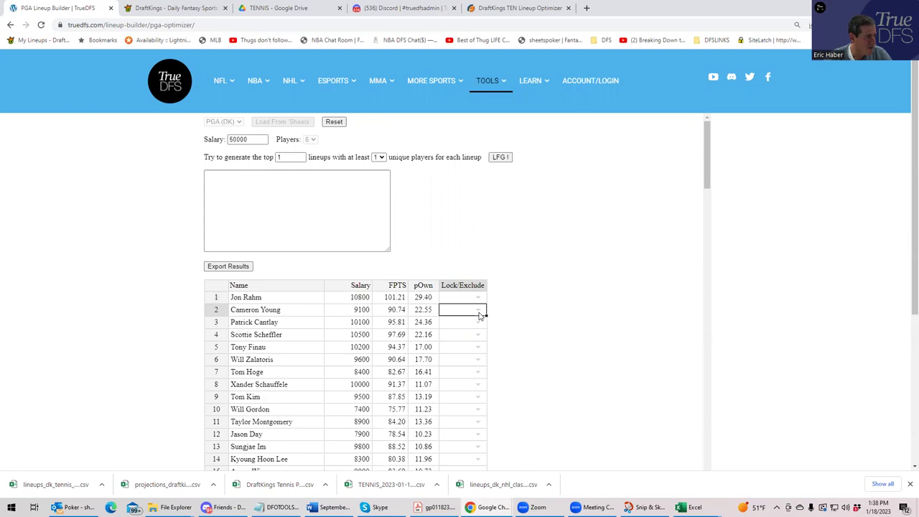
click(479, 324)
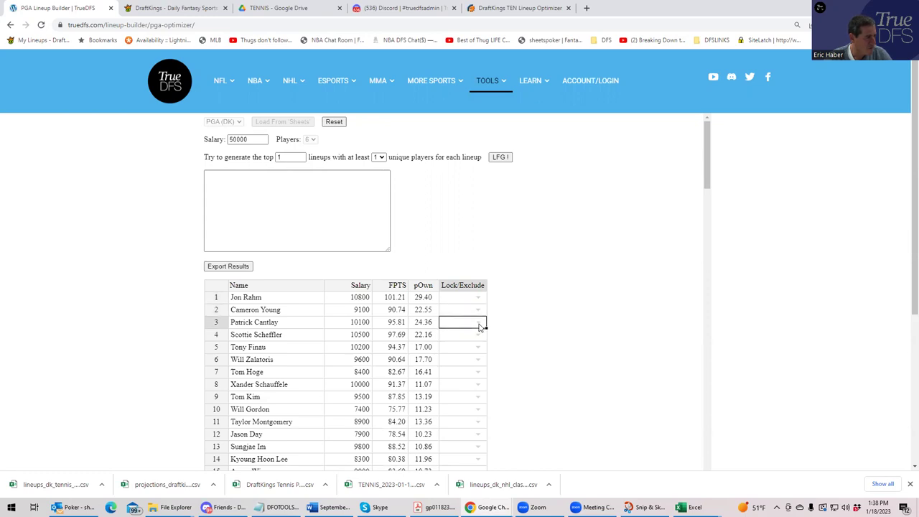
click(524, 288)
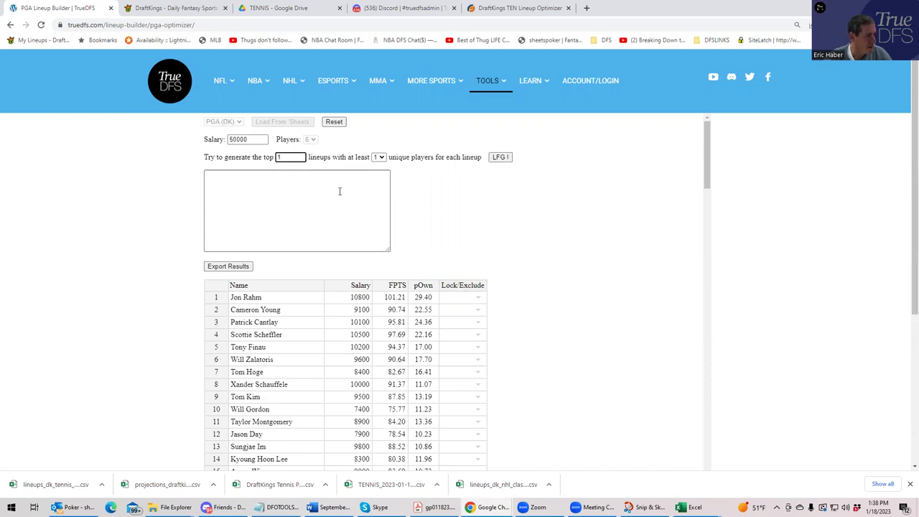
Generate the top 1 lineup under the 50000 salary cap and highlight its six golfers for review.
click(499, 156)
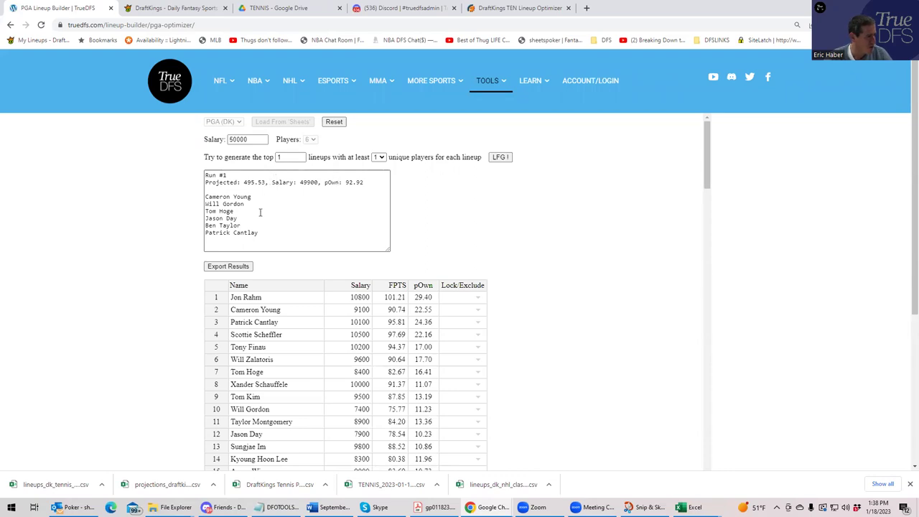
drag(263, 235, 203, 198)
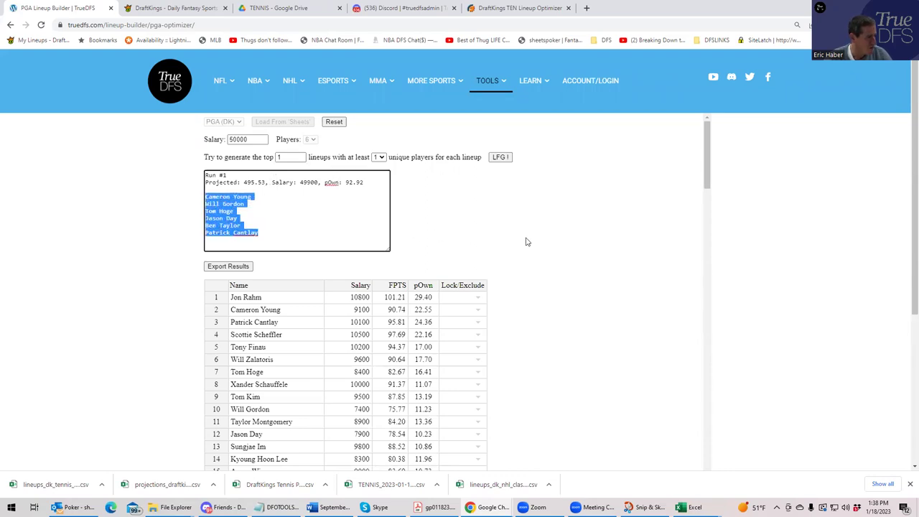
click(501, 232)
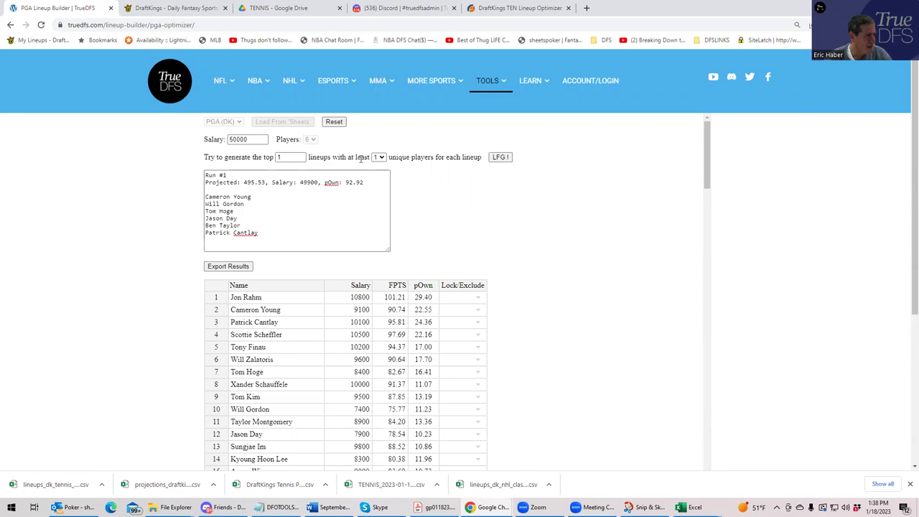
double_click(291, 157)
text(1)
key(Return)
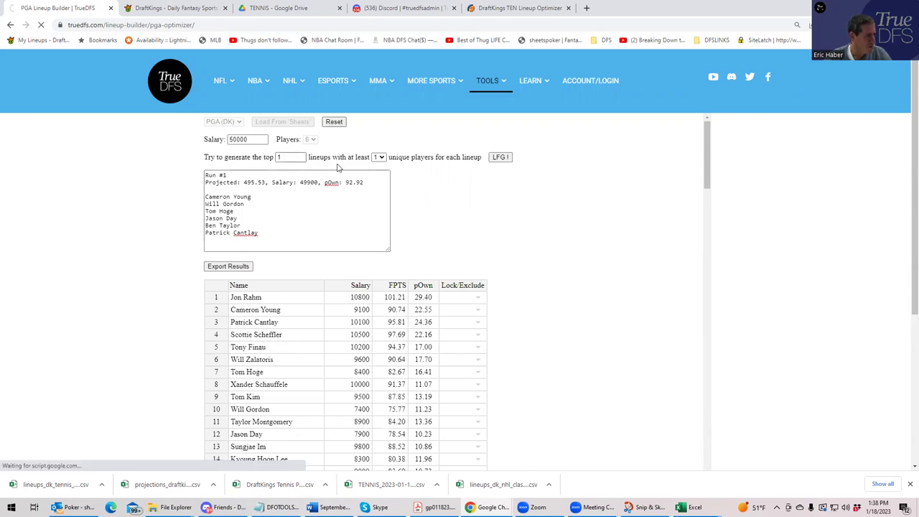
double_click(291, 156)
Reset the builder with reloaded PGA (DK) projections and generate the top 20 lineups with at least 1 unique player each.
click(334, 123)
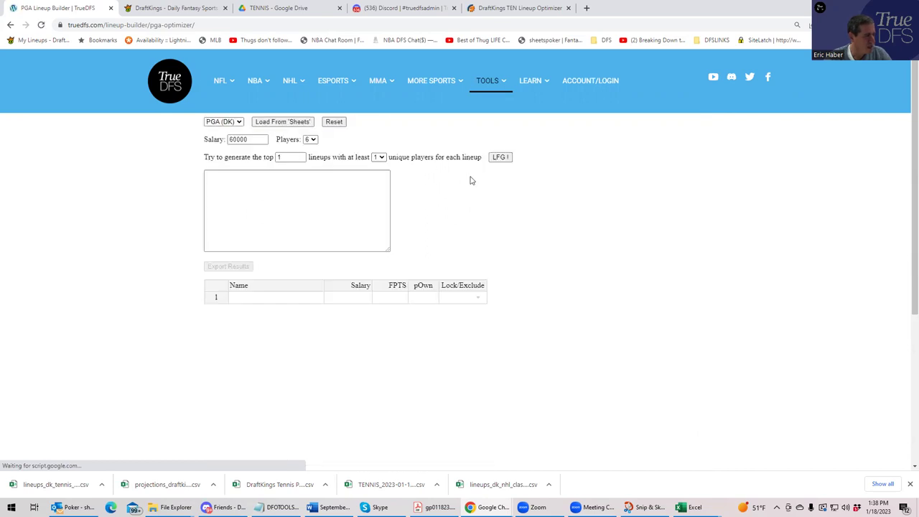
click(261, 123)
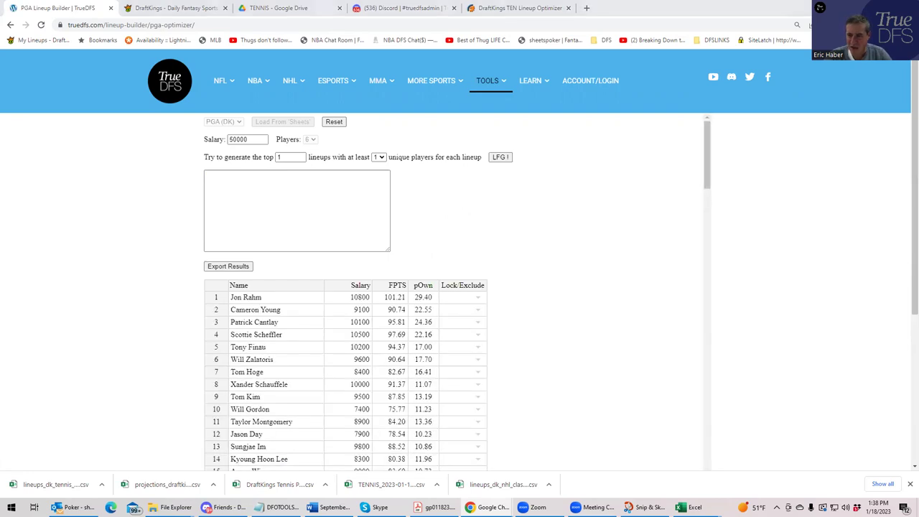
drag(281, 157, 269, 157)
text(20)
click(287, 212)
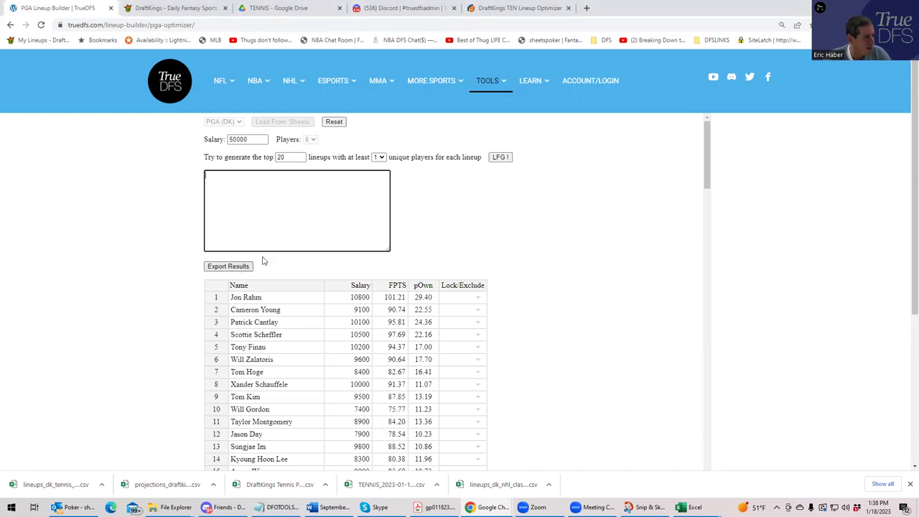
click(500, 157)
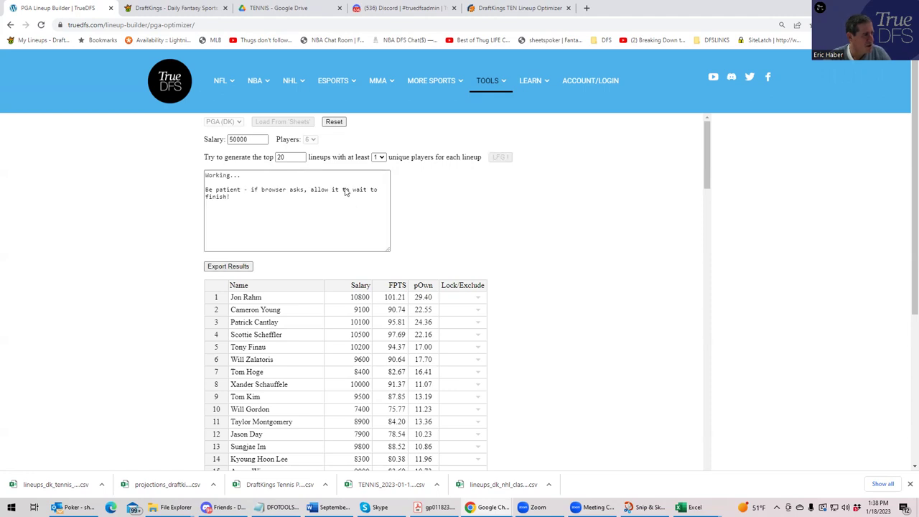